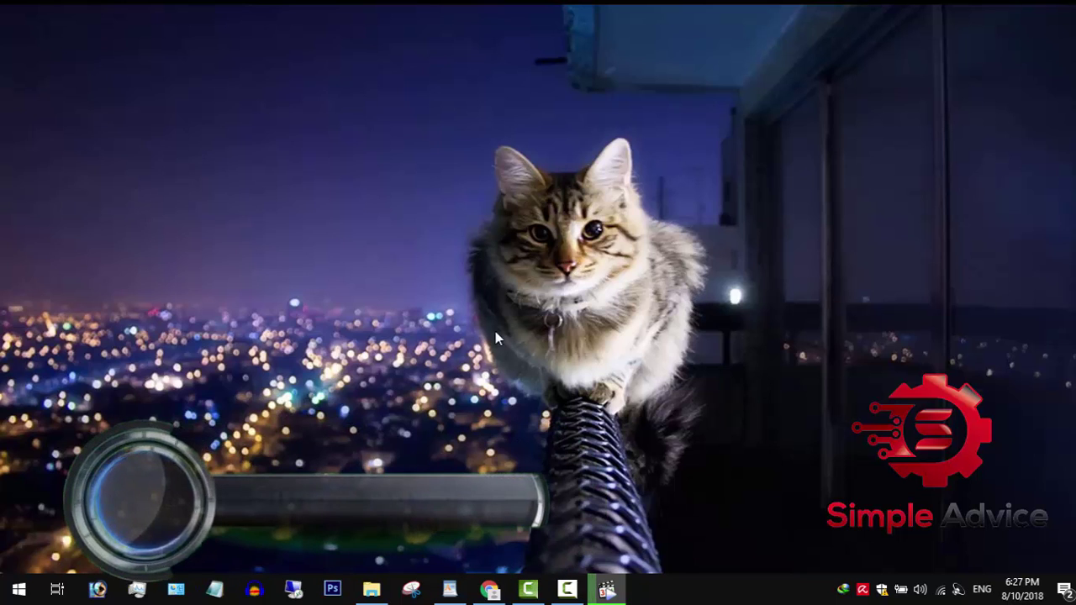
# - Preview the cave beach and red ice-rock wallpaper results in Google Images
pyautogui.click(488, 590)
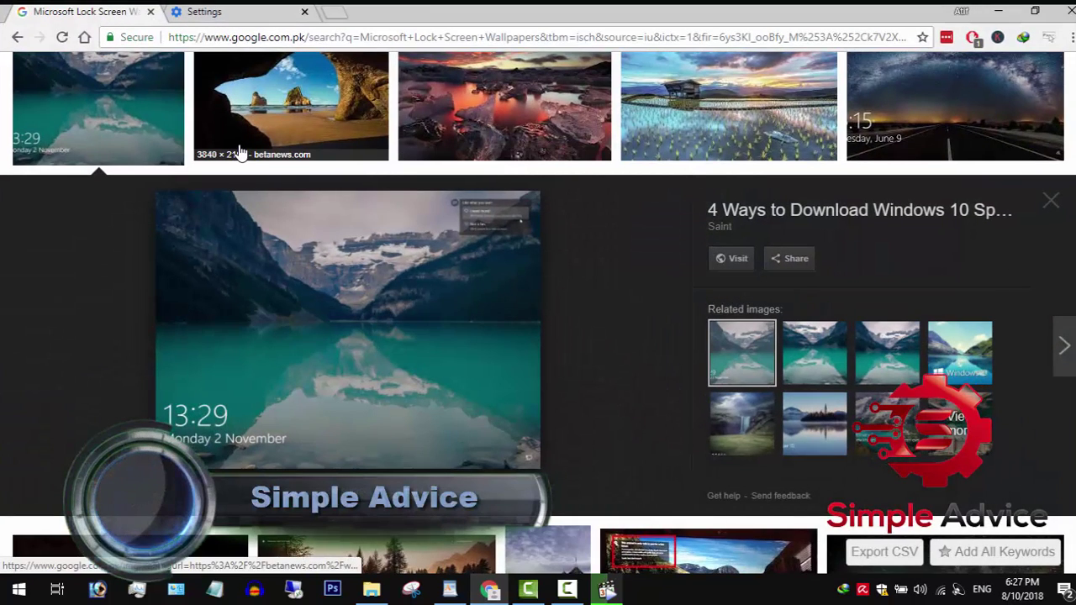
pyautogui.click(289, 151)
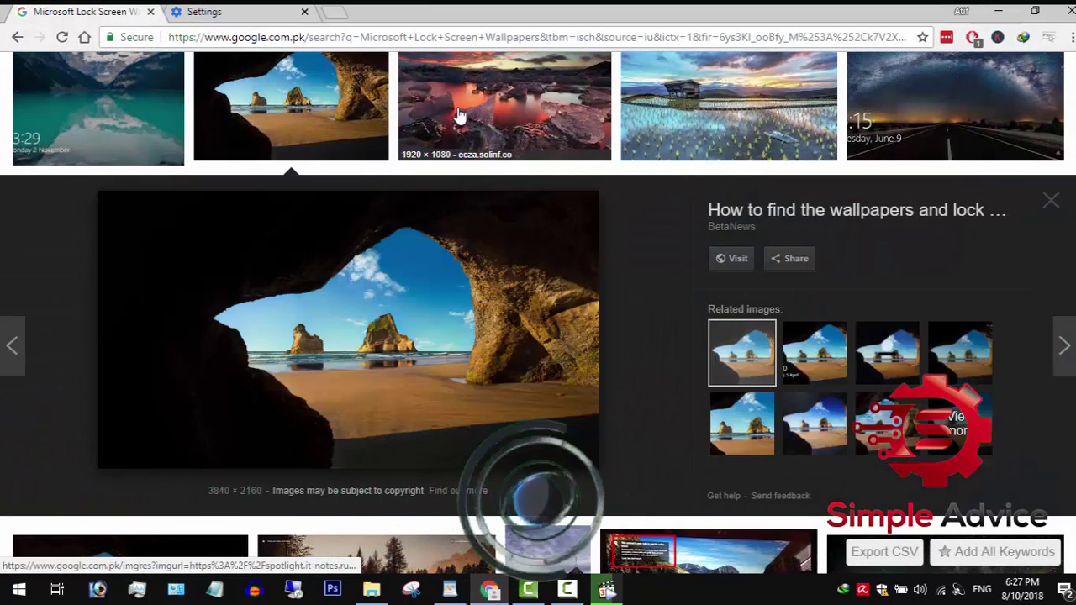
pyautogui.click(508, 157)
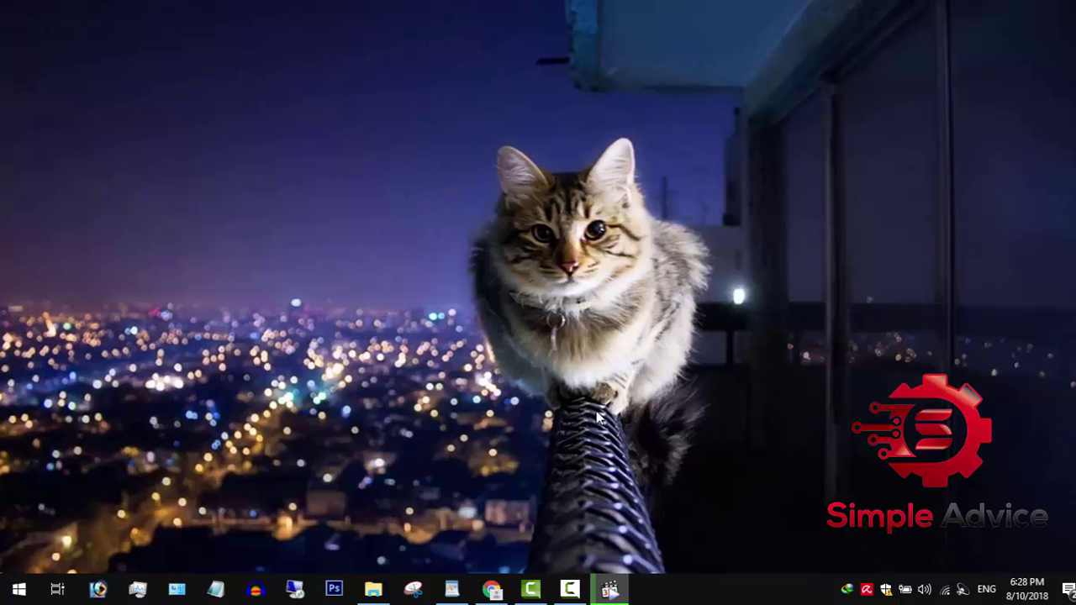
# - Select the phrase 'microsoft spotlight' in the result title and bring up its context menu
pyautogui.click(493, 589)
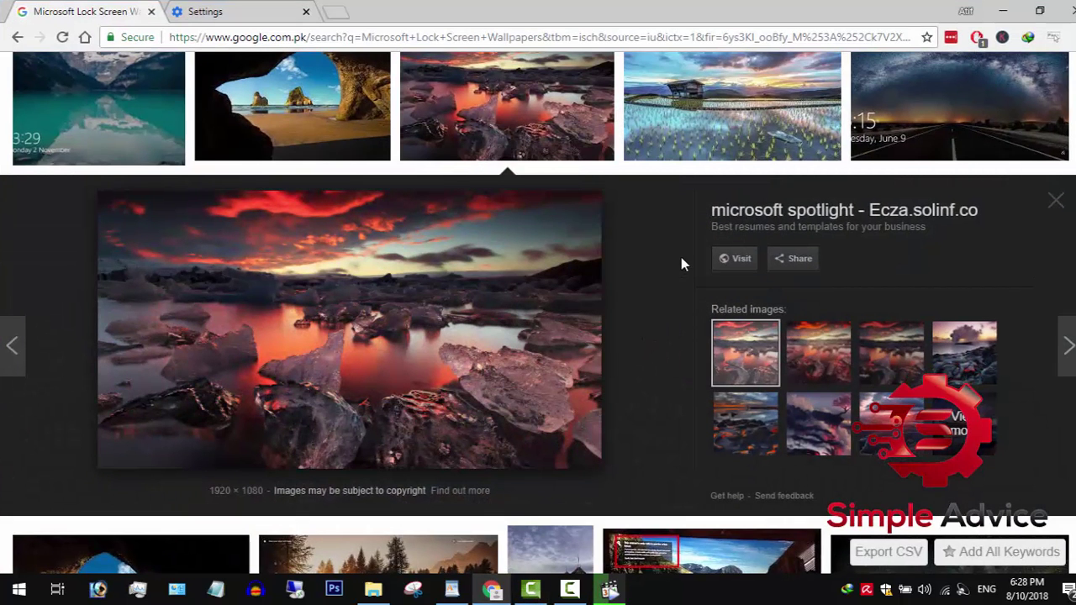
pyautogui.moveTo(709, 210); pyautogui.dragTo(831, 210)
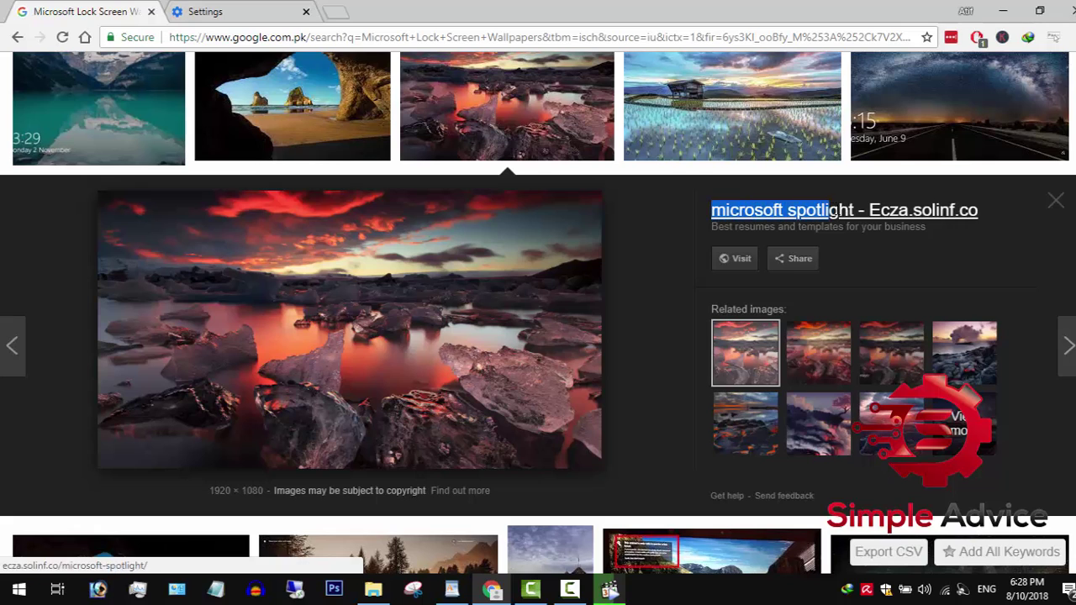
pyautogui.rightClick(779, 212)
# - Search Google for 'microsoft spotlight', view the results, then minimize Chrome to reveal the desktop
pyautogui.click(883, 344)
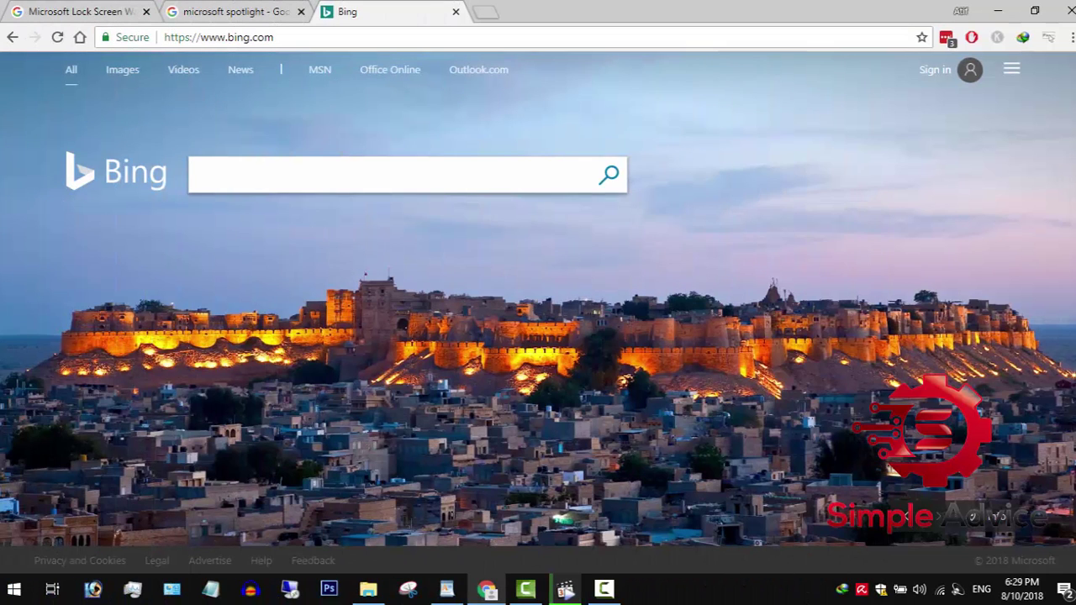
pyautogui.moveTo(997, 515)
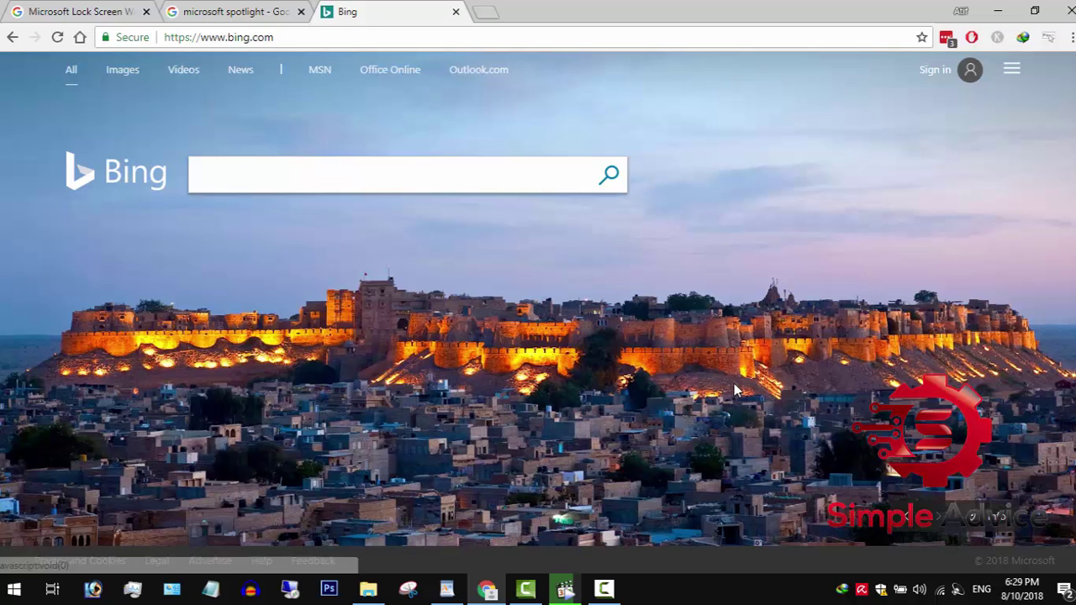
pyautogui.click(295, 11)
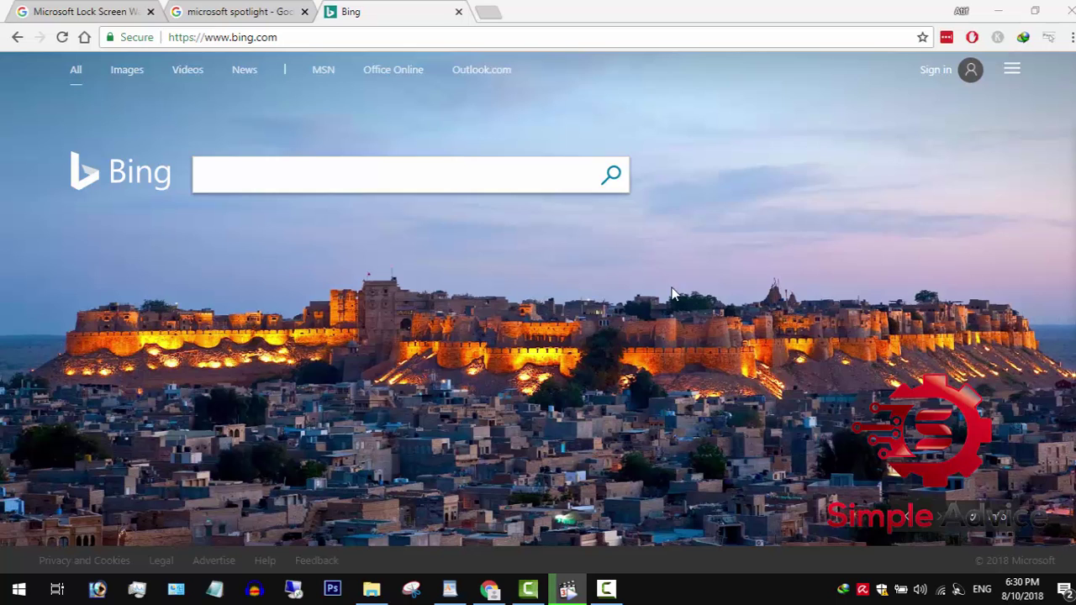
pyautogui.click(277, 8)
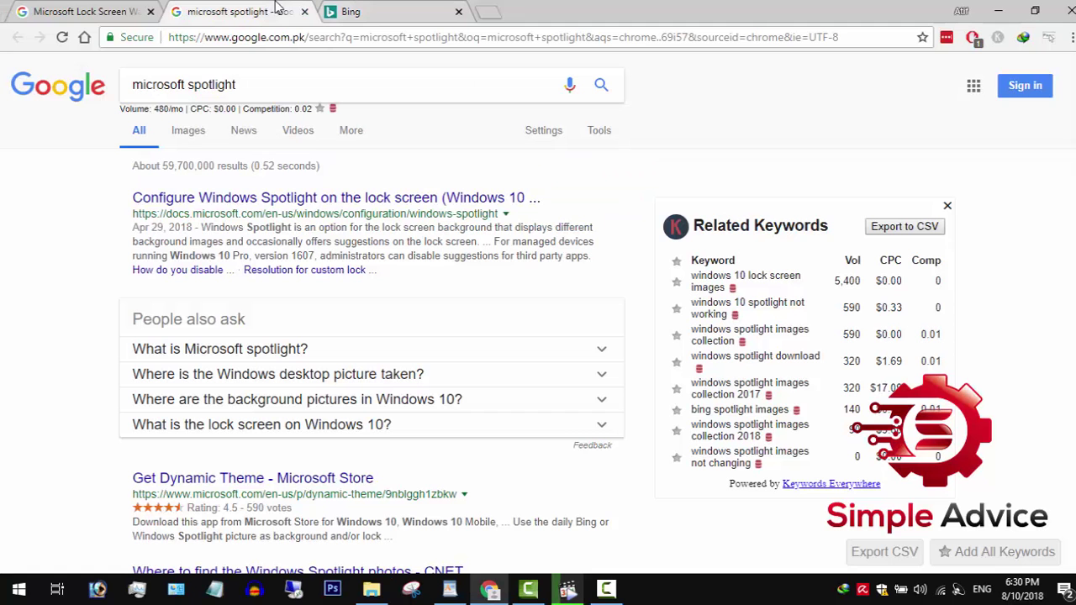
pyautogui.click(996, 10)
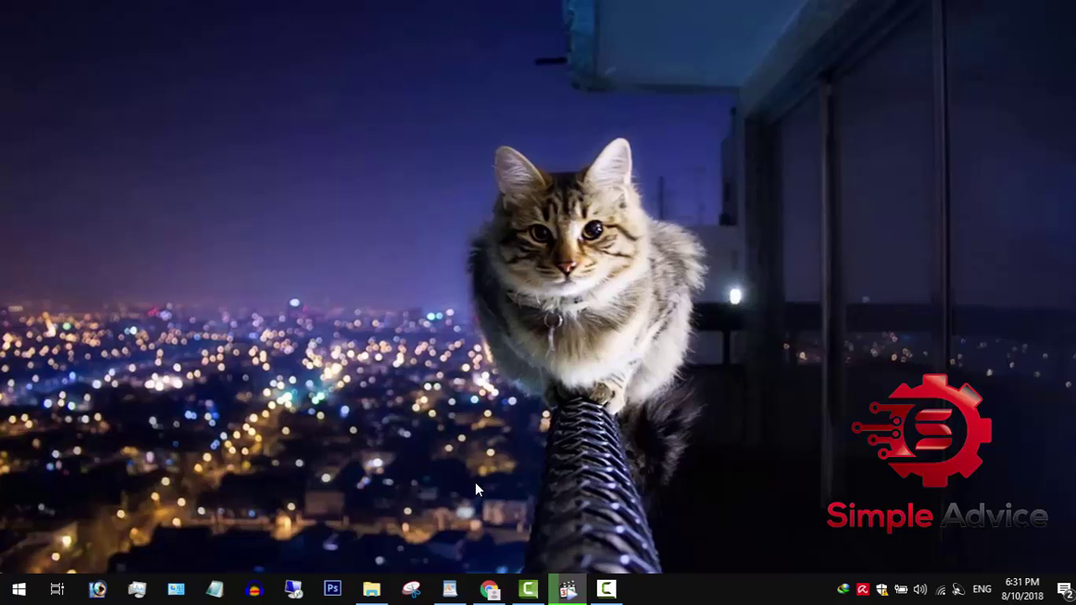
# - Copy the Spotlight Assets path from WordPad and open that folder through Windows search
pyautogui.click(451, 589)
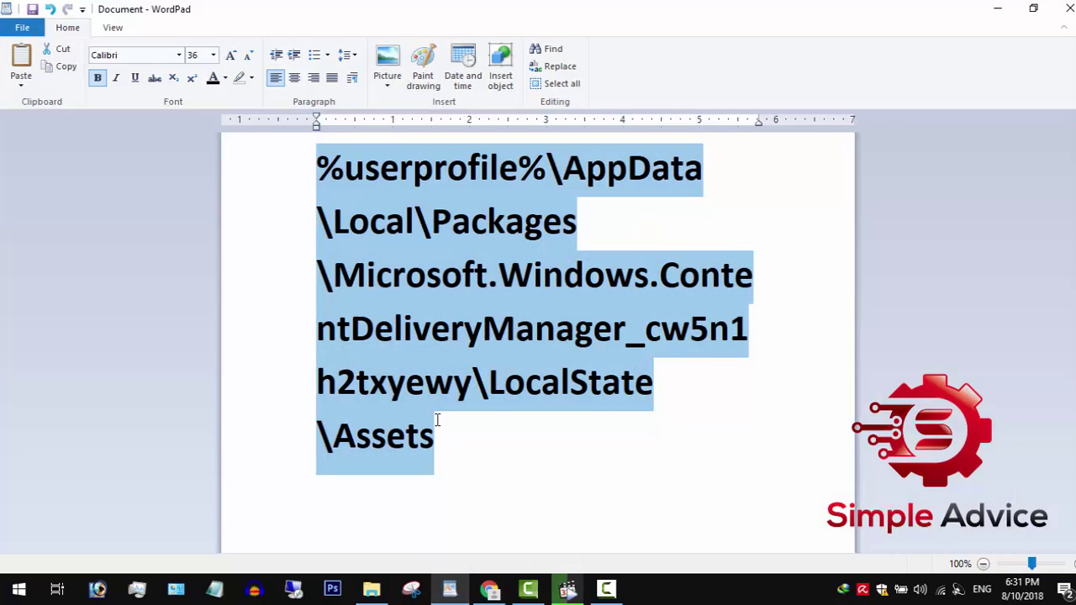
pyautogui.doubleClick(586, 7)
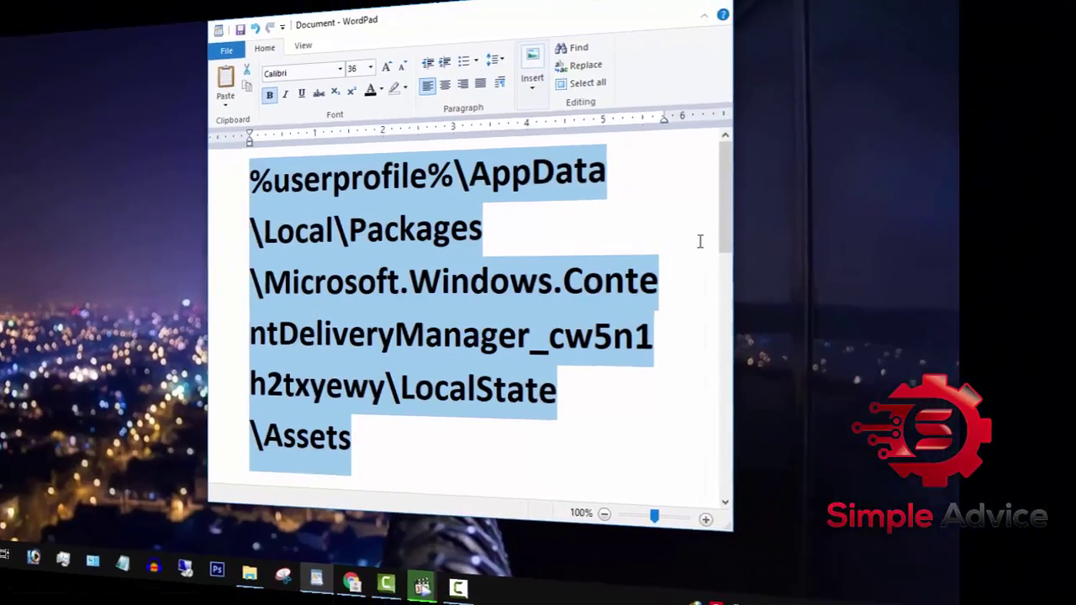
pyautogui.rightClick(775, 239)
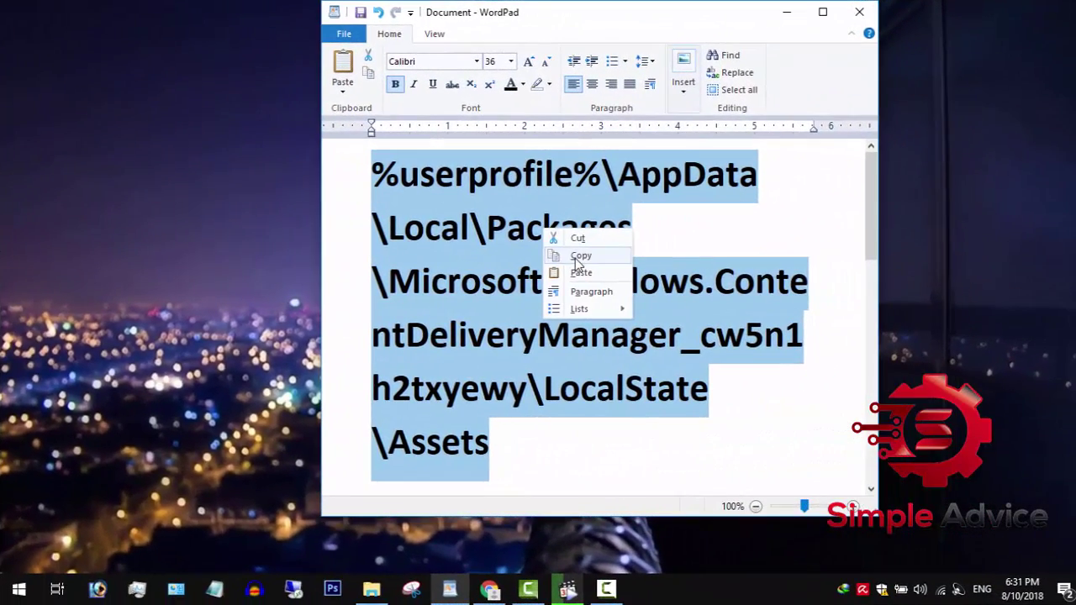
pyautogui.click(580, 255)
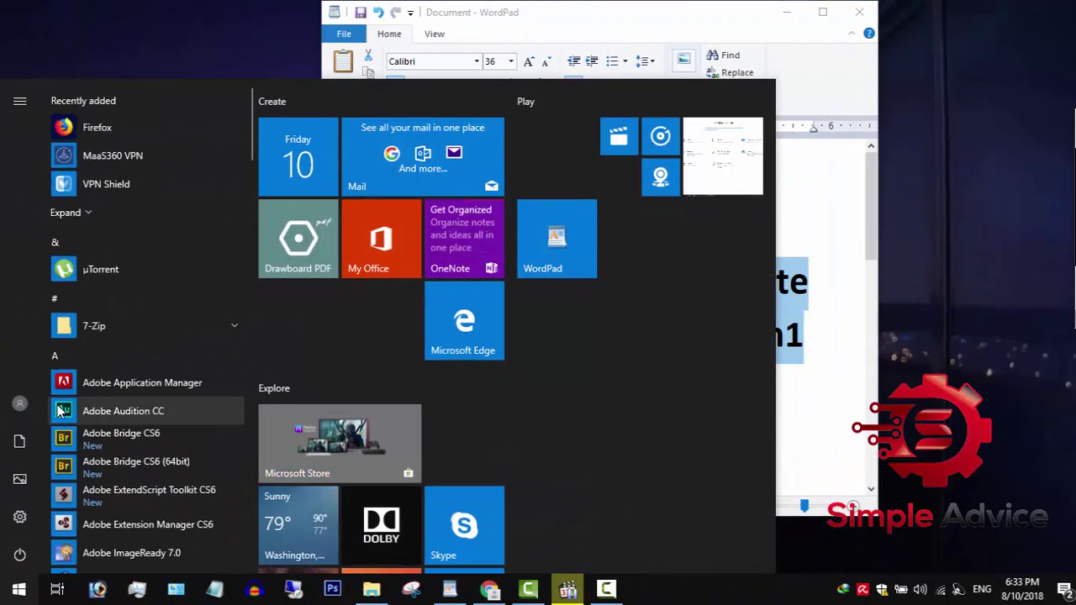
pyautogui.hotkey('ctrl', 'v')
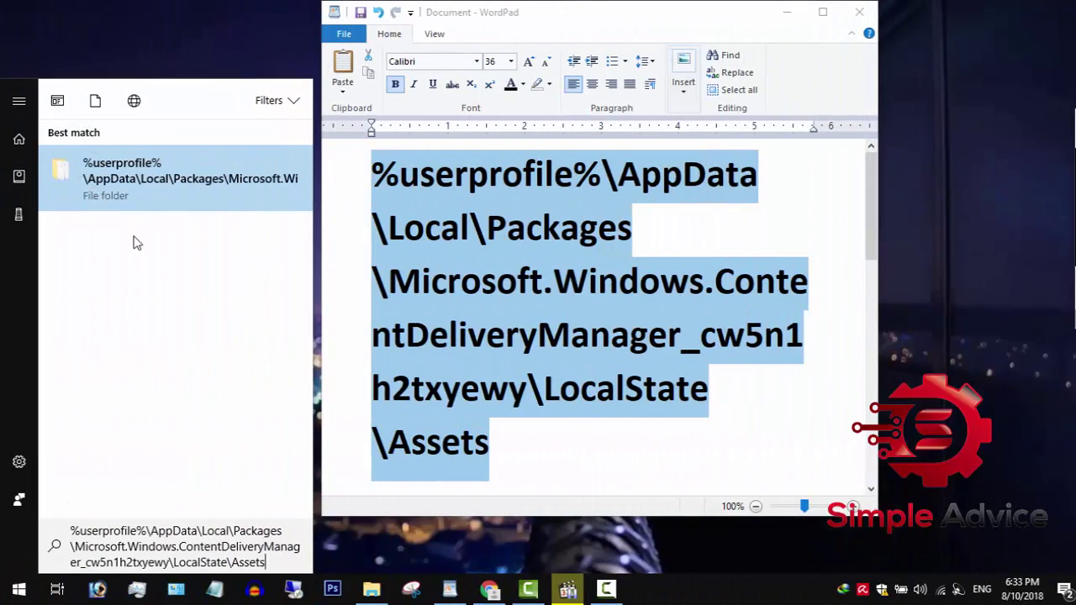
pyautogui.click(131, 153)
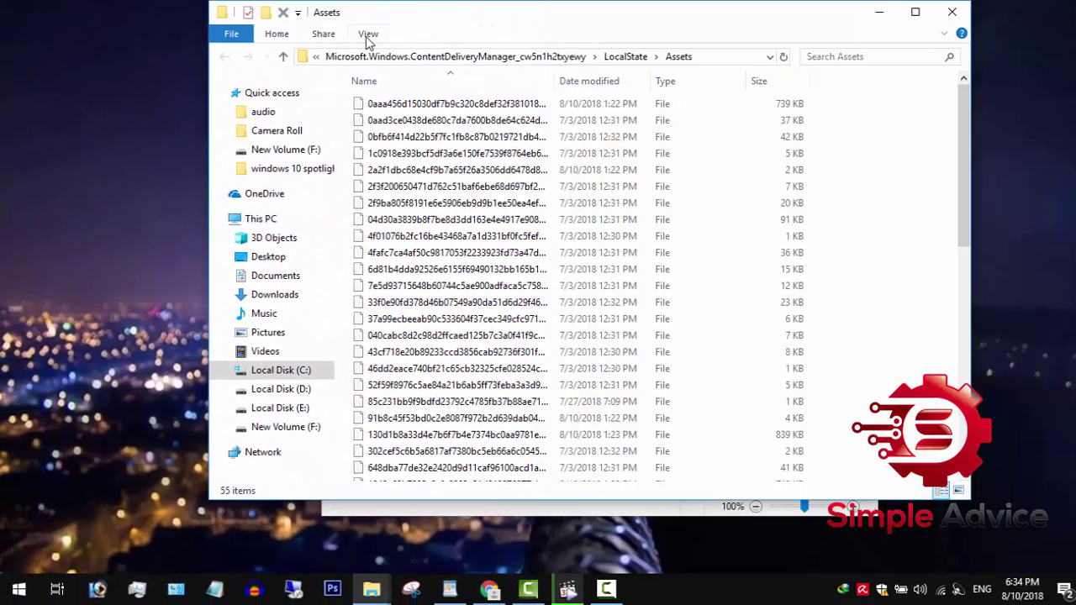
# - Display the Assets files as Medium-sized icons and select all 55 files
pyautogui.click(368, 36)
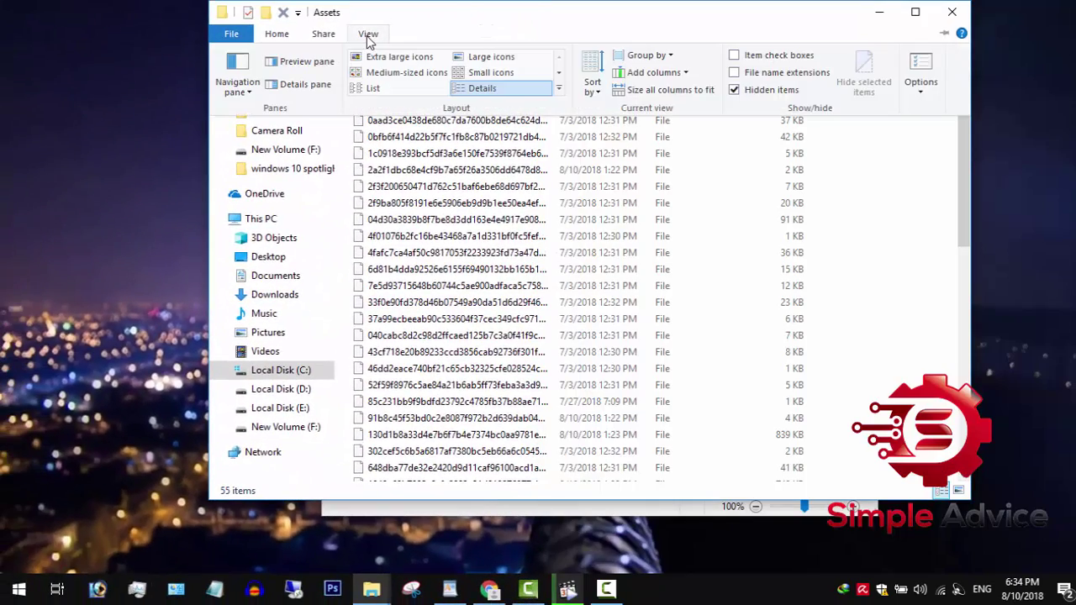
pyautogui.click(396, 74)
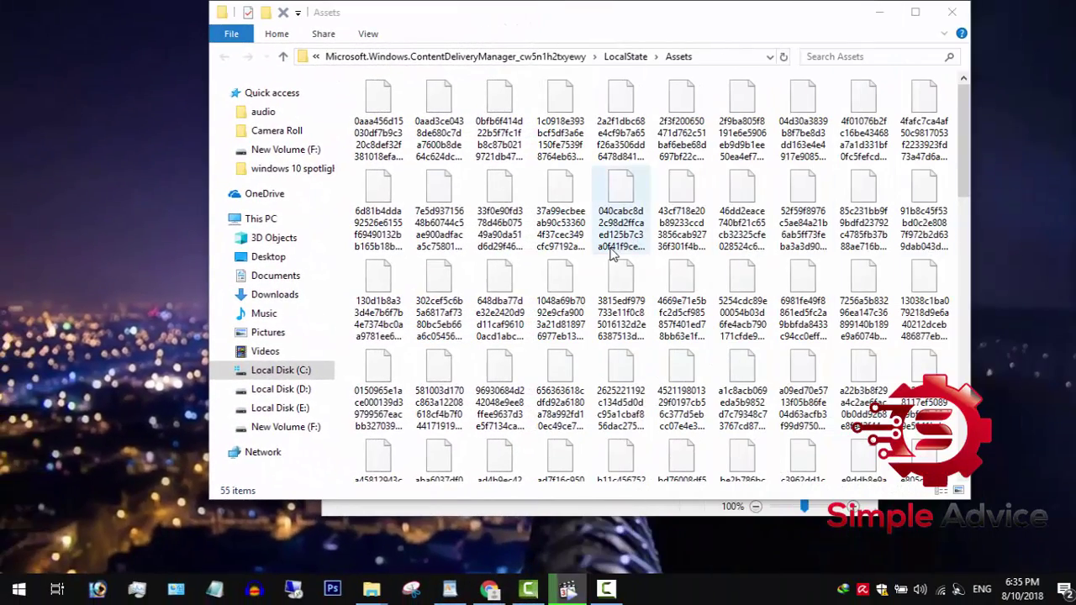
pyautogui.click(613, 255)
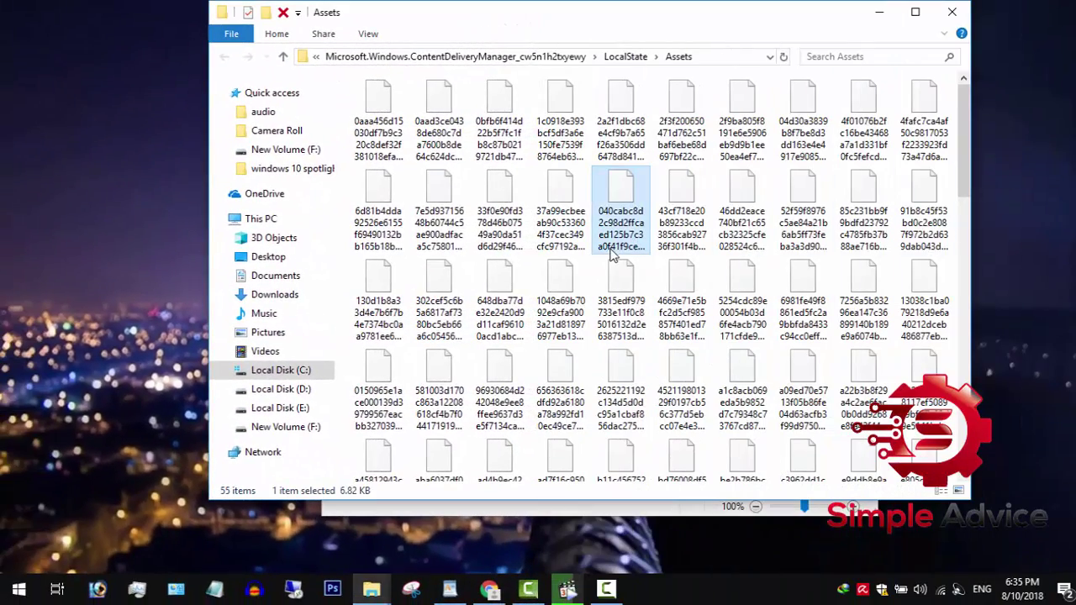
pyautogui.hotkey('ctrl', 'a')
pyautogui.press('Return')
# - Create a new folder named 'Wallpapers' on drive E:
pyautogui.click(579, 308)
pyautogui.rightClick(555, 235)
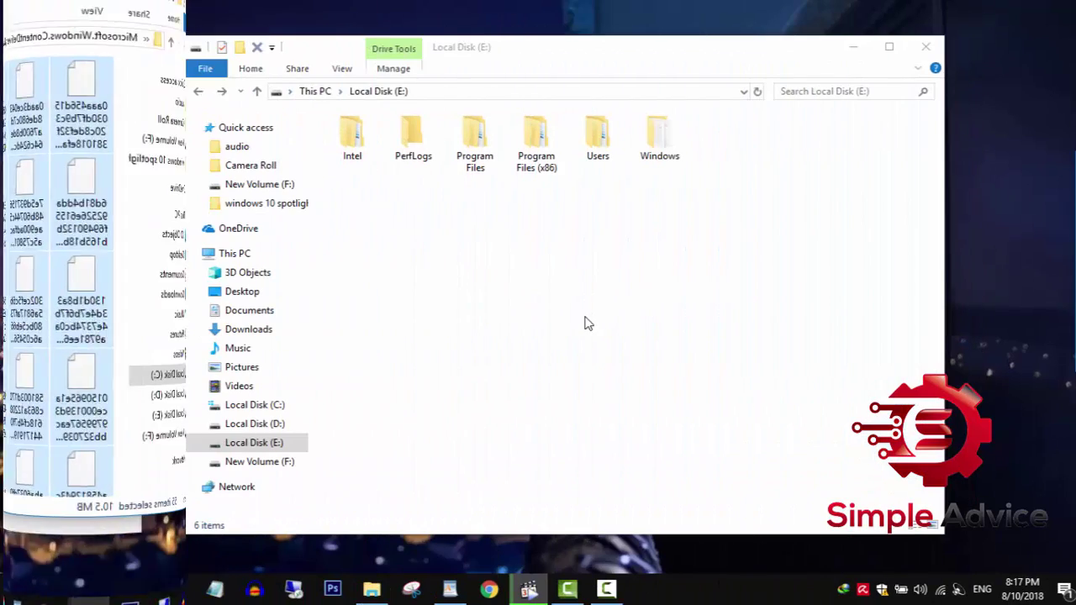
pyautogui.rightClick(586, 324)
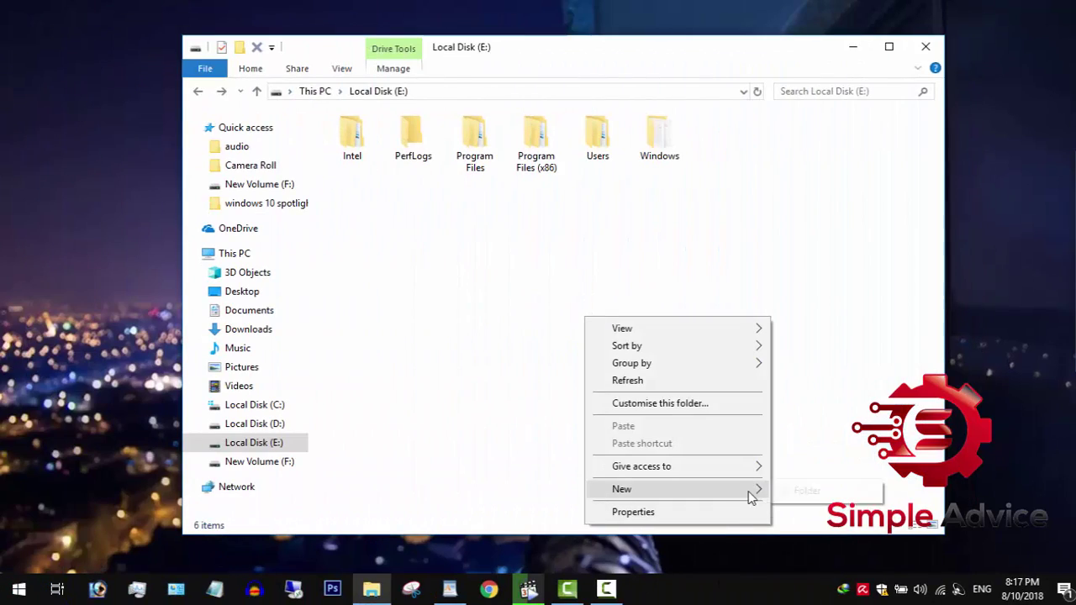
pyautogui.moveTo(748, 490)
pyautogui.click(799, 490)
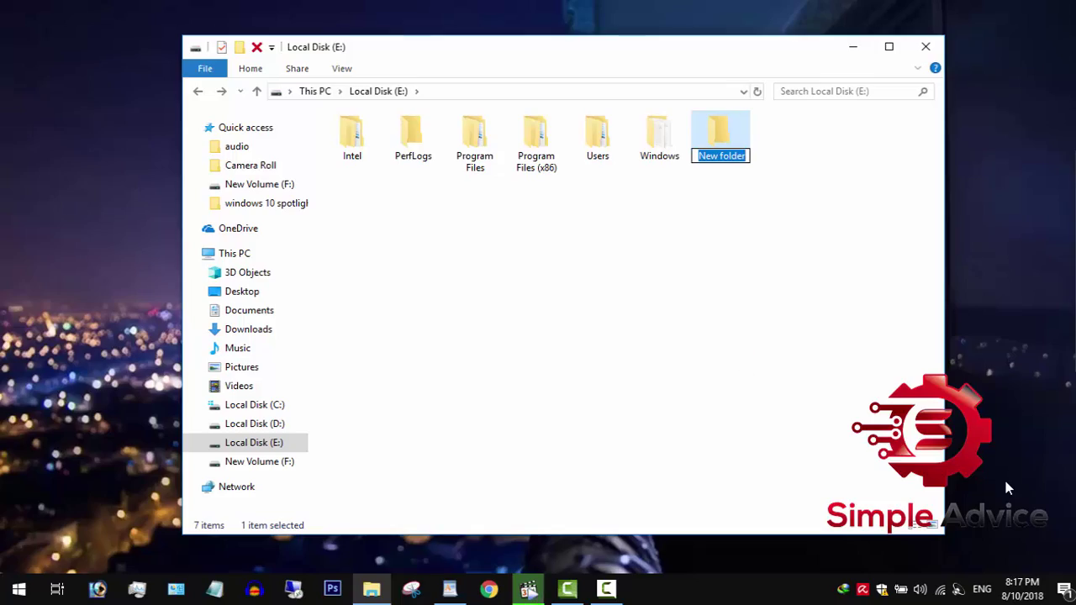
pyautogui.write('Wallpapers')
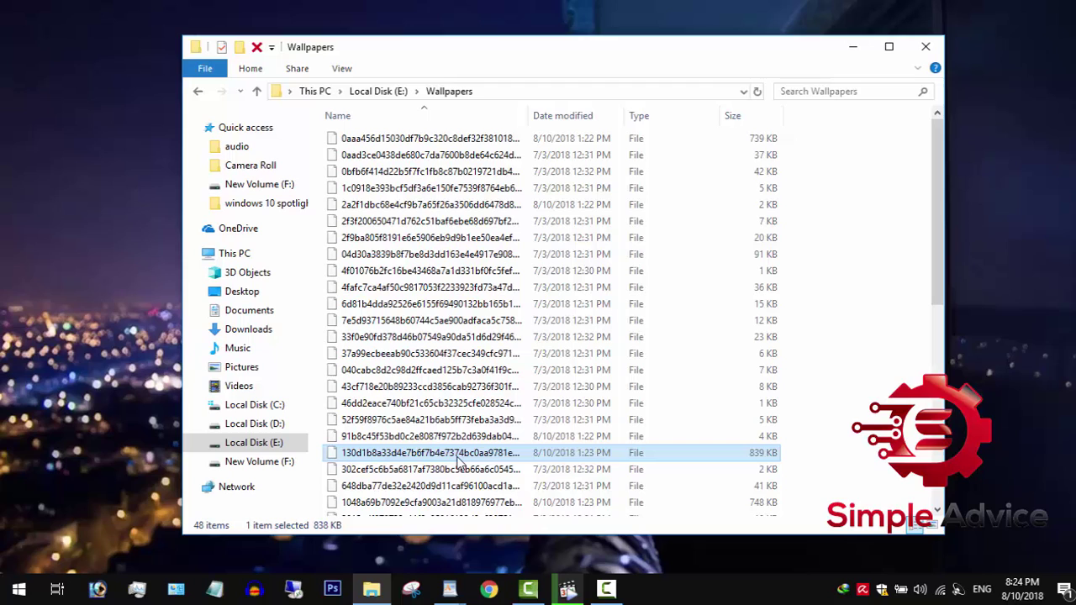
# - Begin renaming the 839 KB wallpaper file to give it a .jpg extension
pyautogui.click(458, 458)
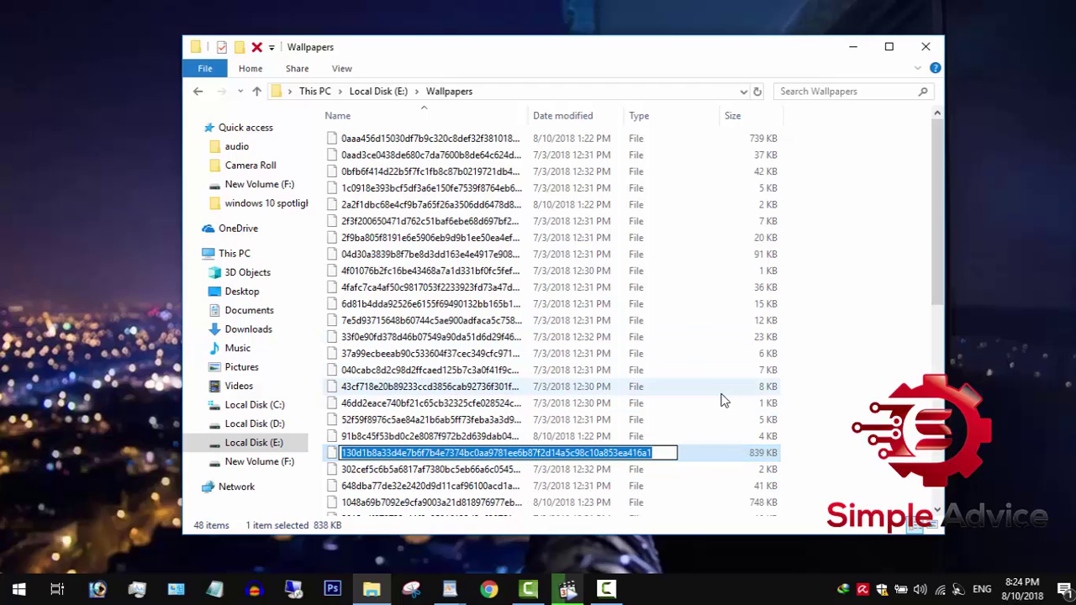
pyautogui.click(588, 454)
pyautogui.click(507, 458)
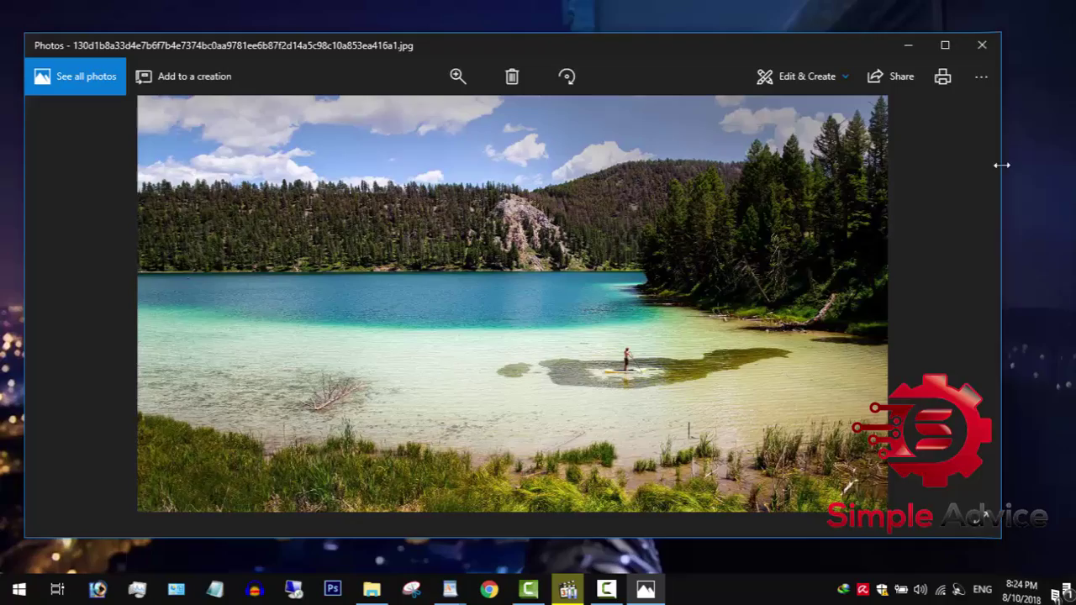
# - Narrow the Photos viewer and scroll the Wallpapers file list down and back to the top
pyautogui.moveTo(1000, 164); pyautogui.dragTo(679, 152)
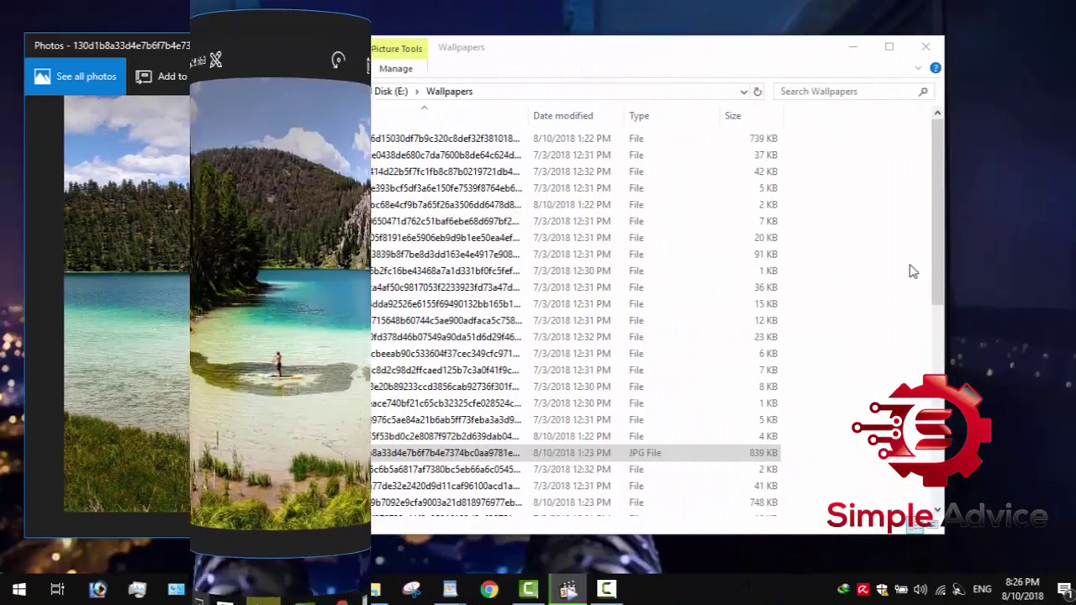
pyautogui.scroll(-1, 936, 230)
pyautogui.moveTo(946, 276); pyautogui.dragTo(978, 449)
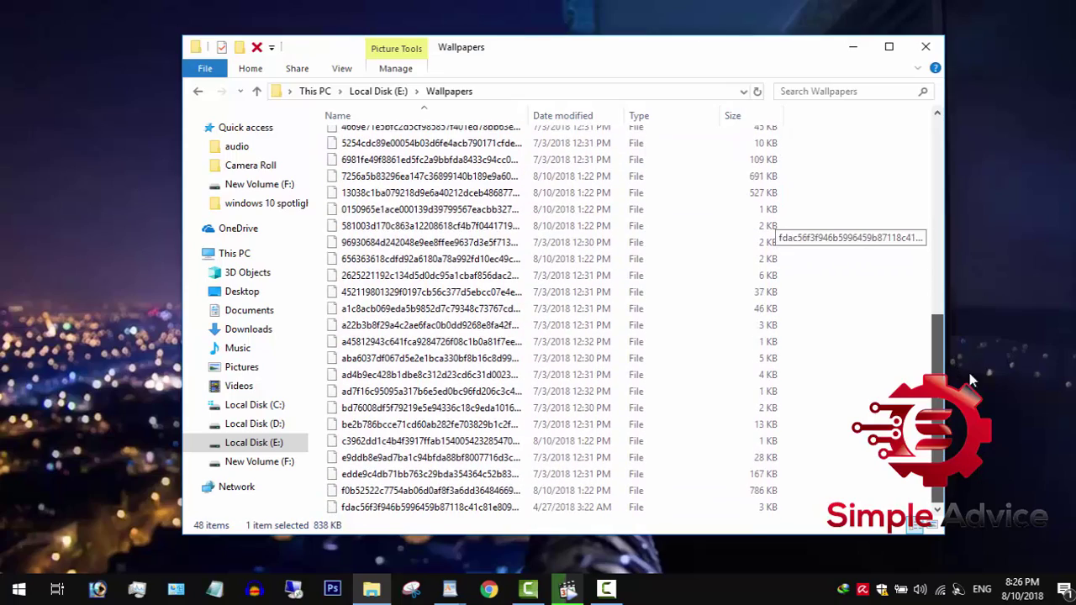
pyautogui.moveTo(971, 379); pyautogui.dragTo(940, 204)
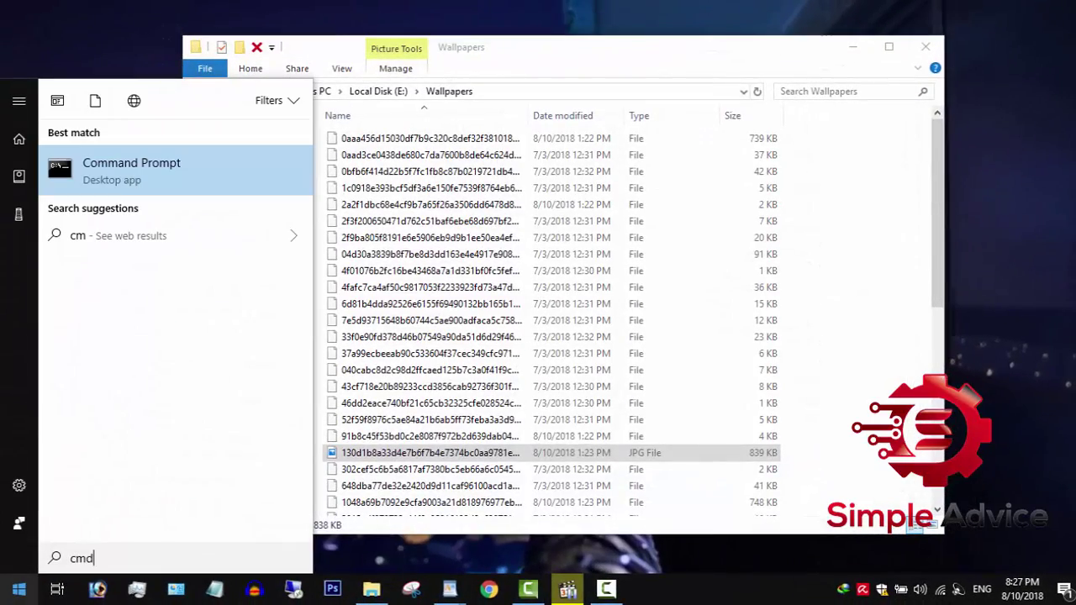
# - Find Command Prompt in Start search and run it as administrator
pyautogui.press('BackSpace')
pyautogui.press('BackSpace')
pyautogui.write('d')
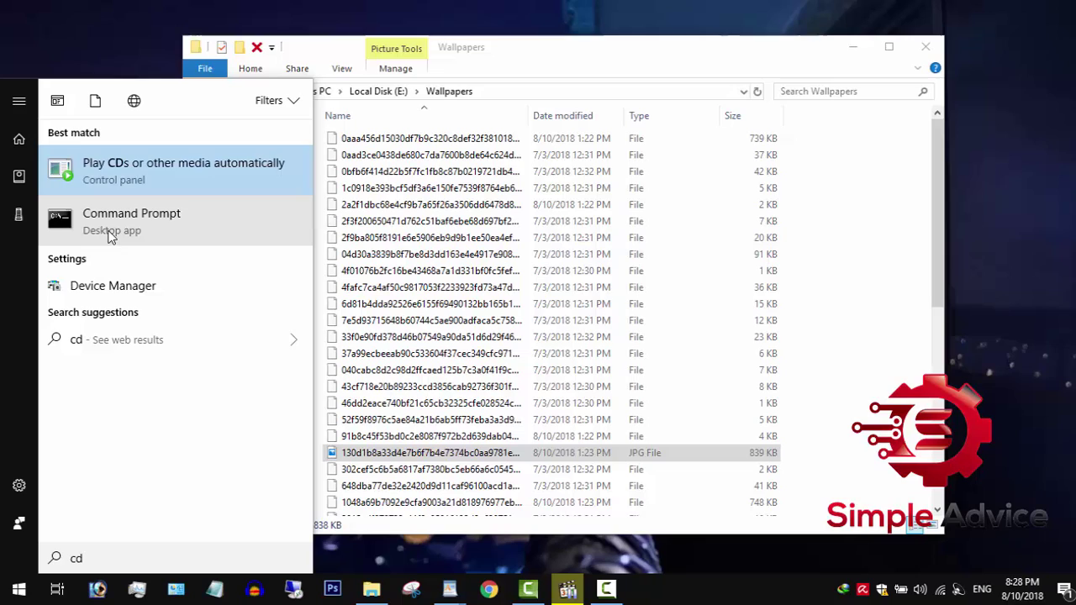
pyautogui.rightClick(108, 235)
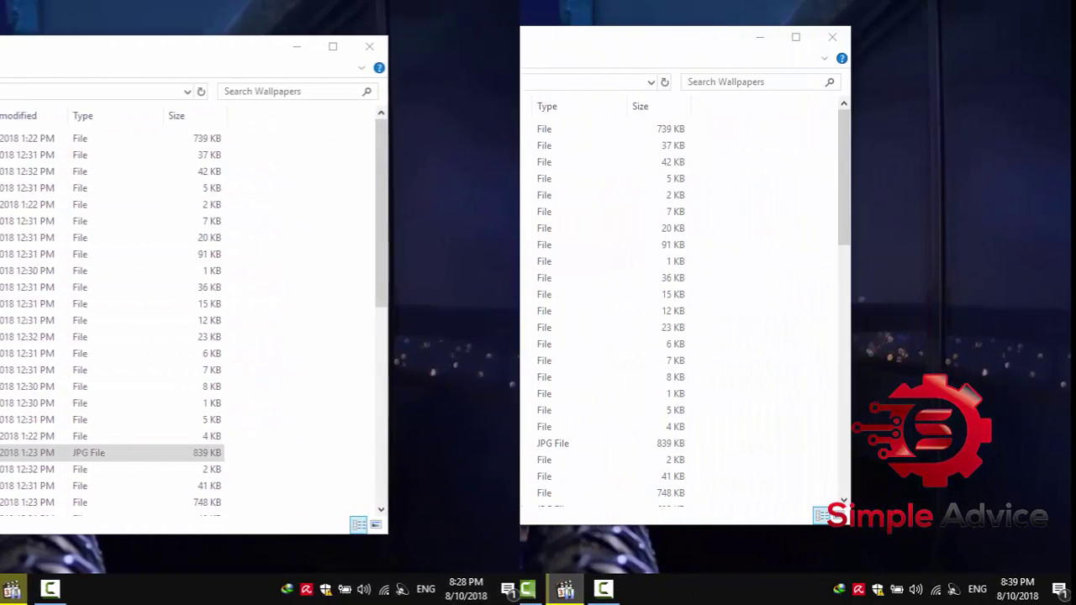
# - Copy the Wallpapers folder's full path from the address bar and minimize Explorer
pyautogui.click(437, 81)
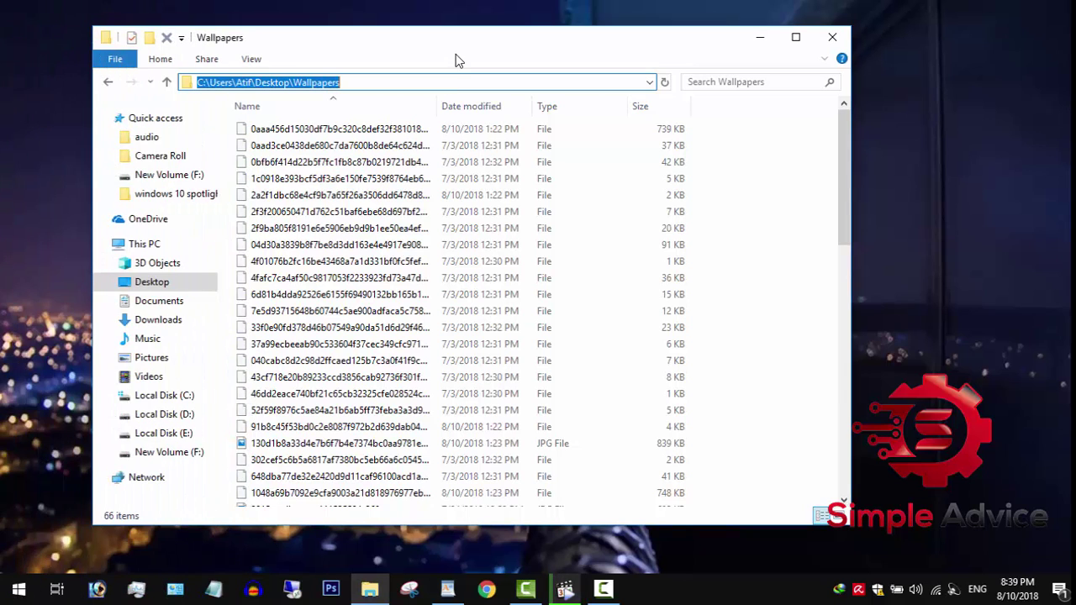
pyautogui.click(447, 588)
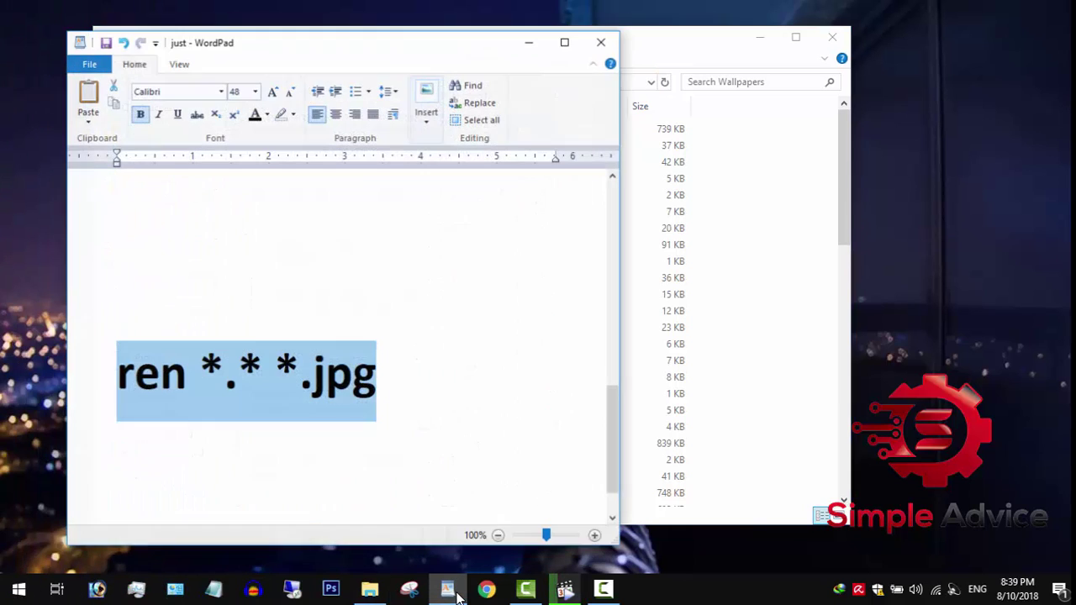
pyautogui.click(448, 588)
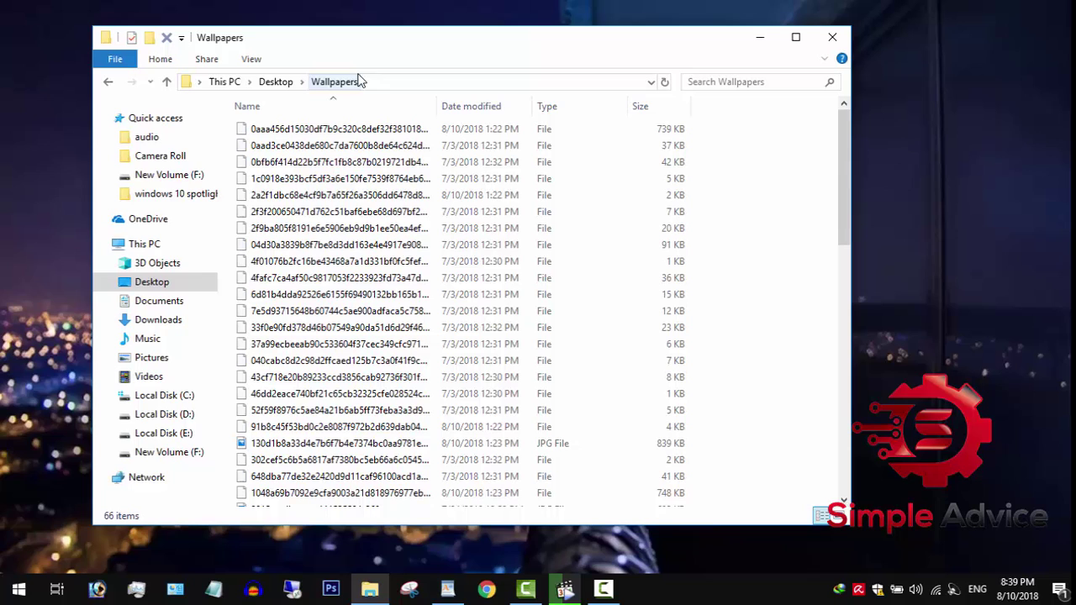
pyautogui.click(386, 84)
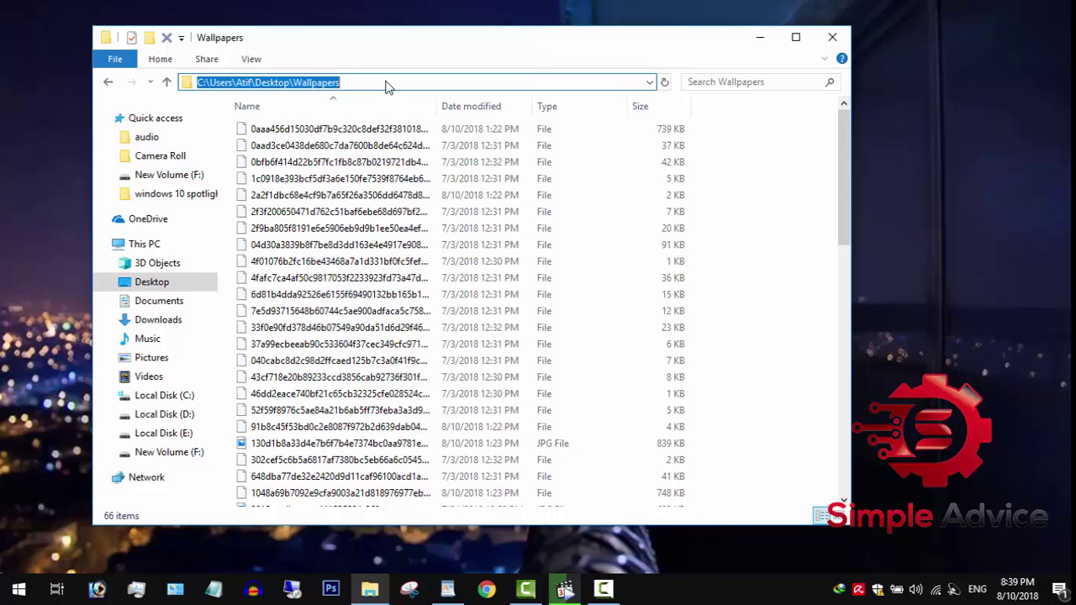
pyautogui.rightClick(386, 81)
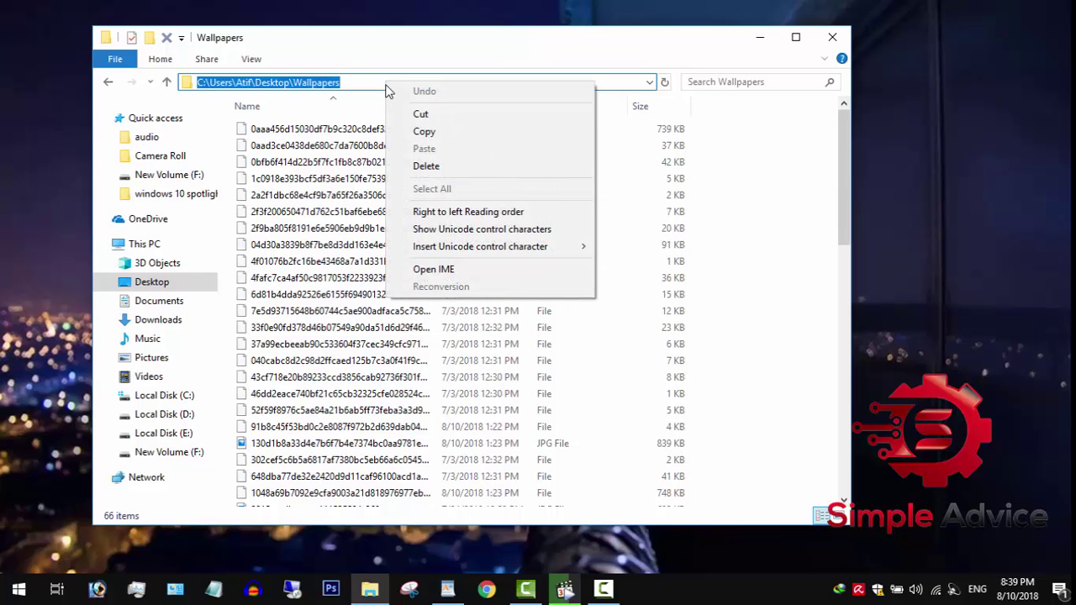
pyautogui.click(442, 132)
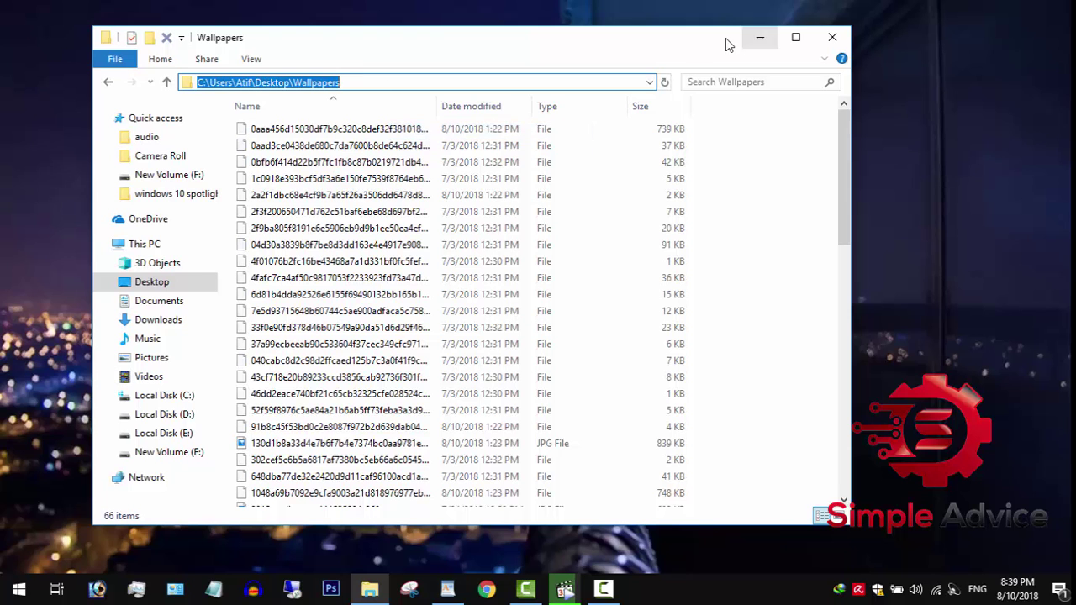
pyautogui.click(757, 38)
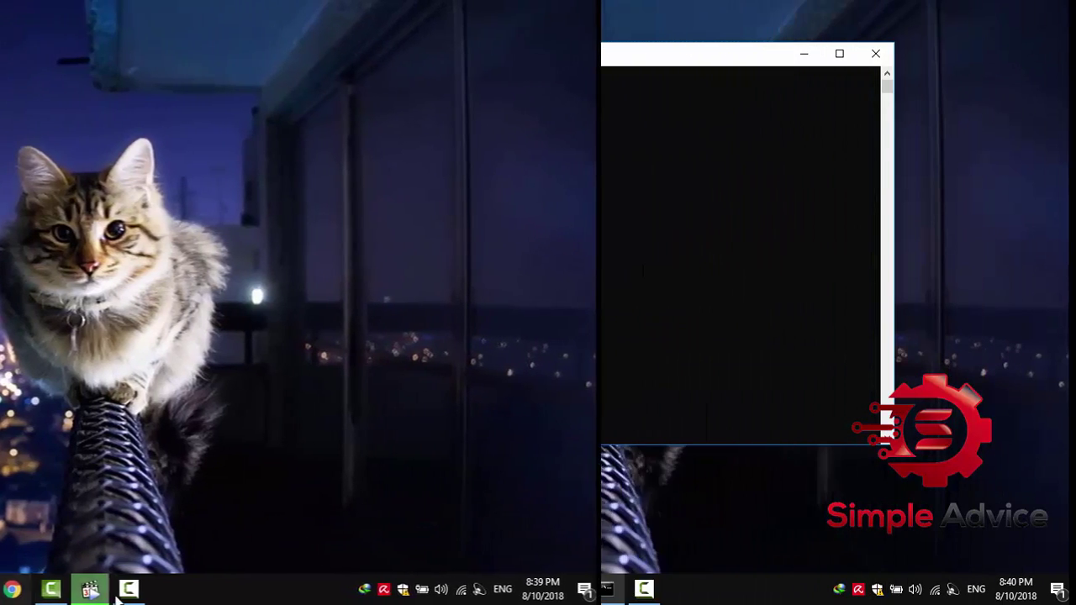
# - Change directory into the Wallpapers folder using cd with the pasted path
pyautogui.write('cd')
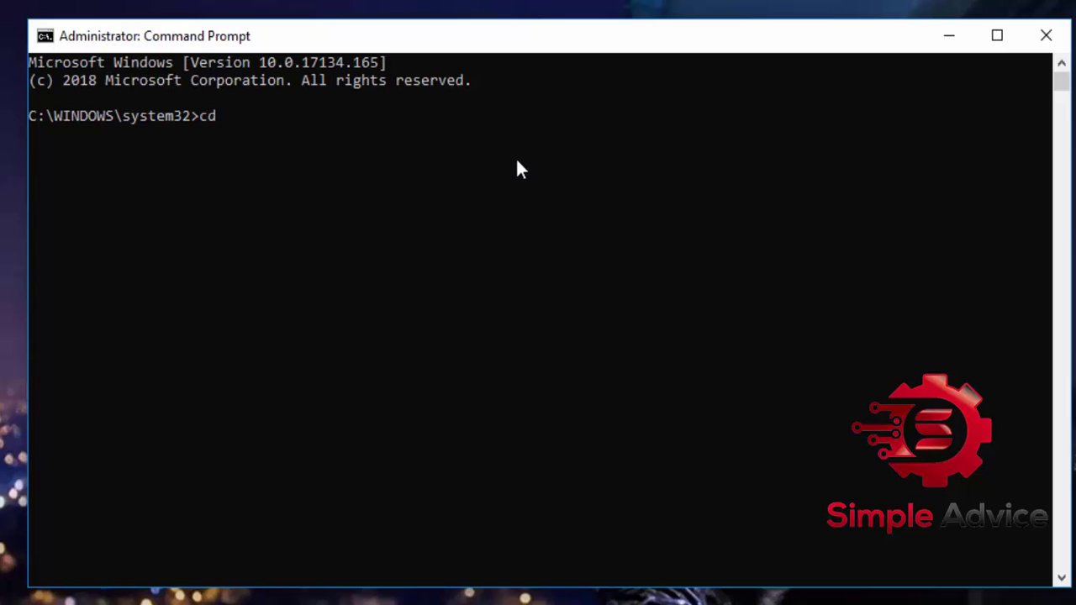
pyautogui.hotkey('ctrl', 'v')
pyautogui.press('Return')
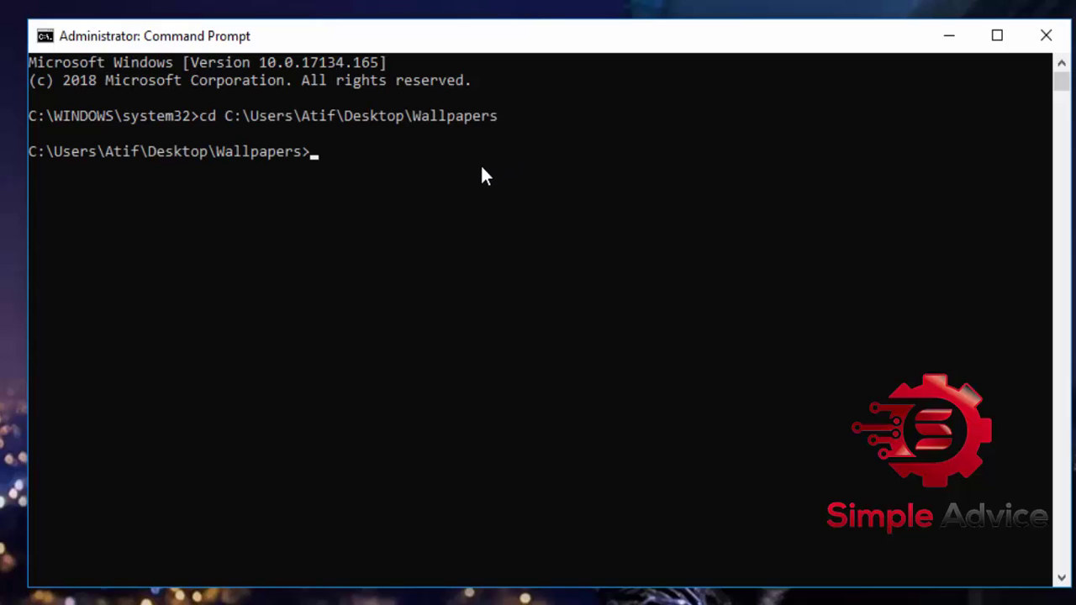
# - Copy 'ren *.* *.jpg' from WordPad and paste it at the Command Prompt
pyautogui.rightClick(179, 520)
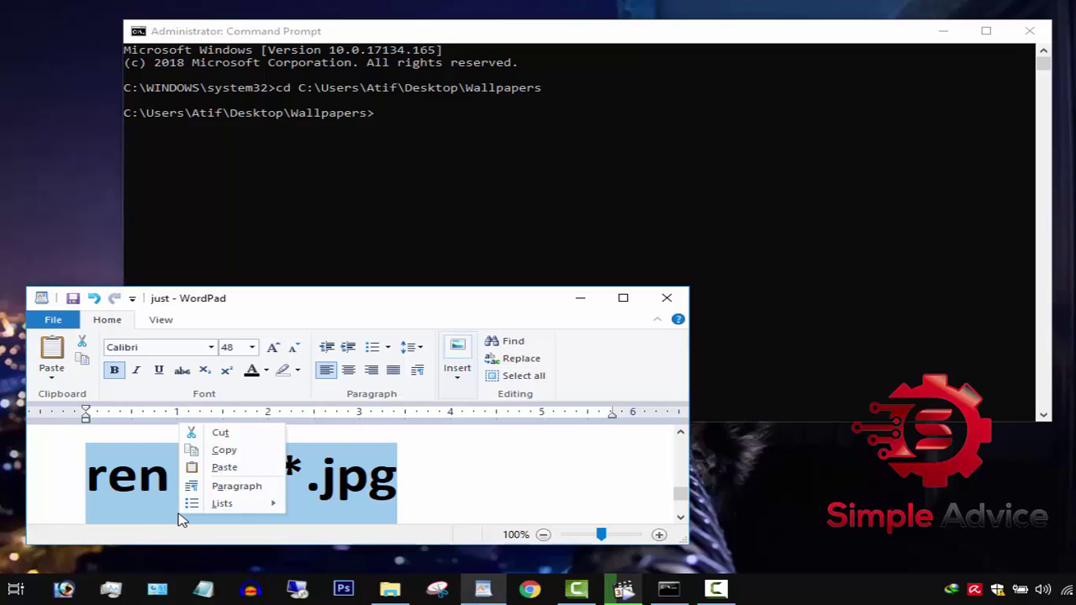
pyautogui.click(224, 450)
pyautogui.click(433, 229)
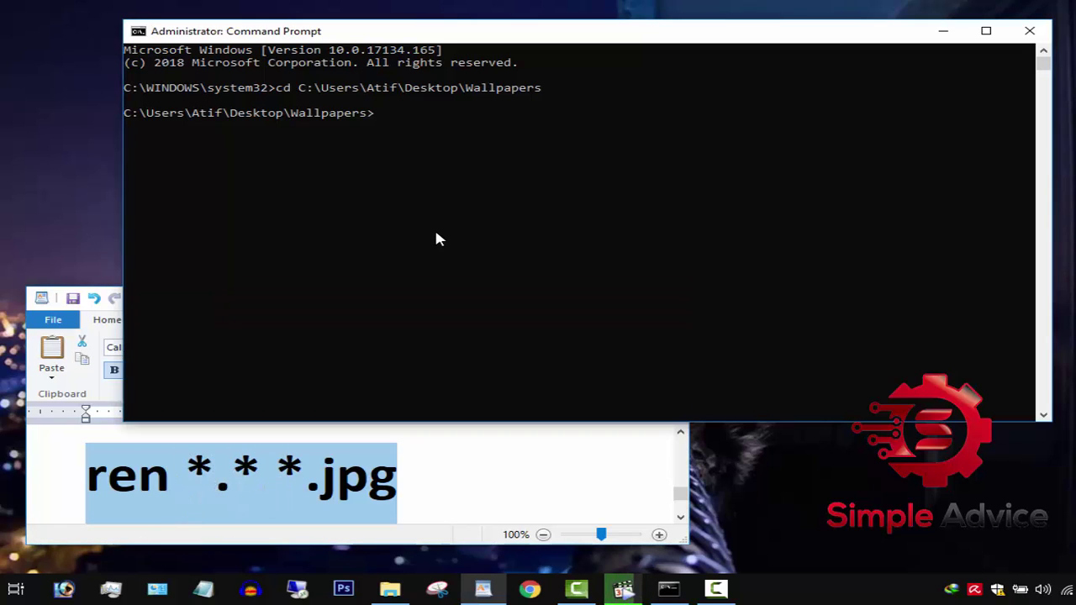
pyautogui.rightClick(463, 209)
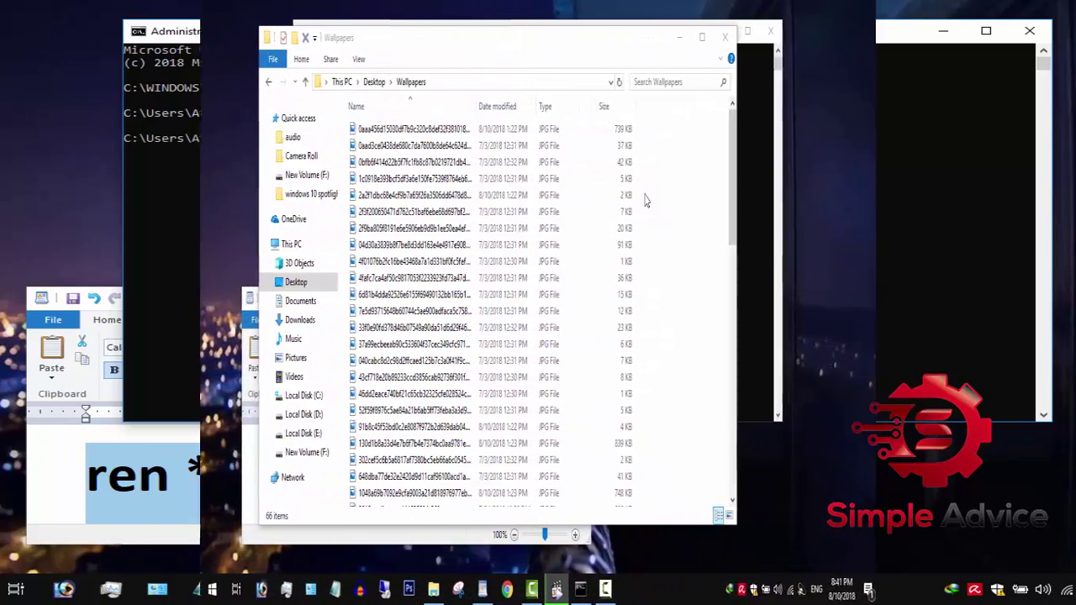
# - Open the renamed 839 KB .jpg in Photos and switch between Explorer and Photos
pyautogui.doubleClick(395, 443)
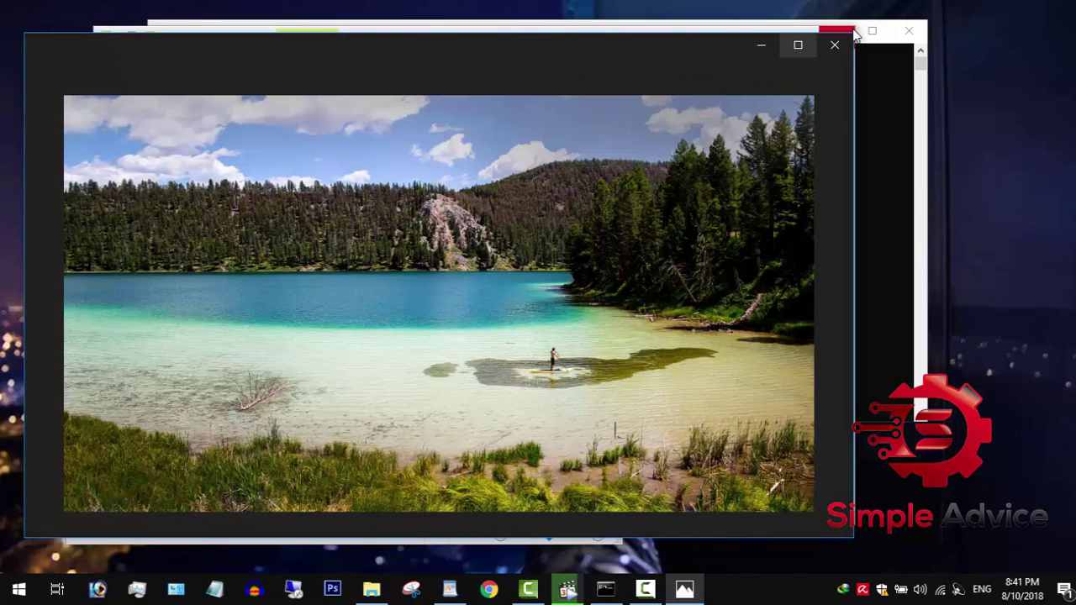
pyautogui.click(856, 33)
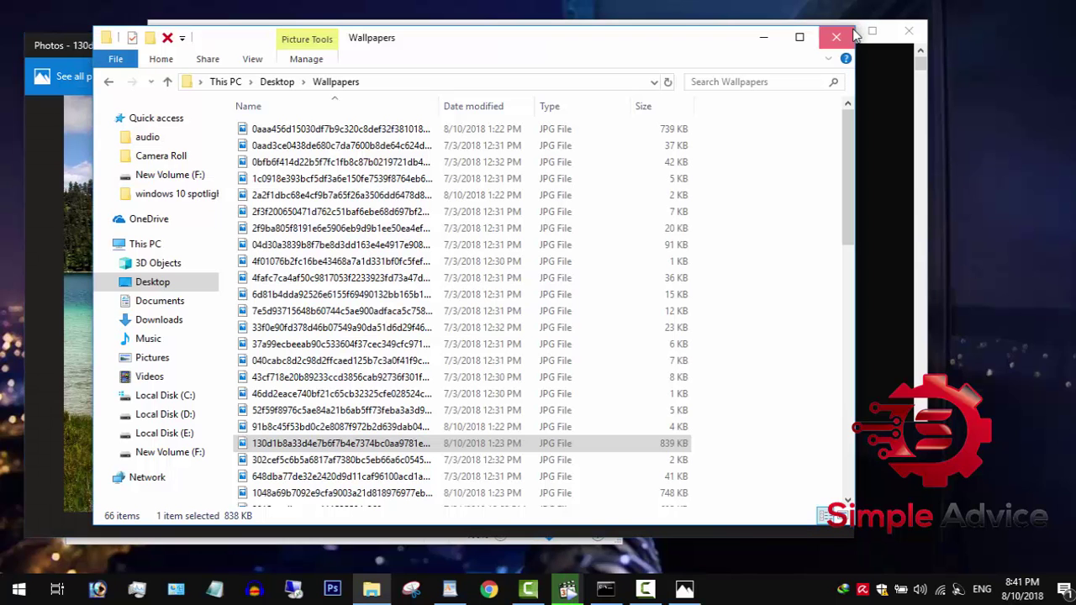
pyautogui.click(51, 221)
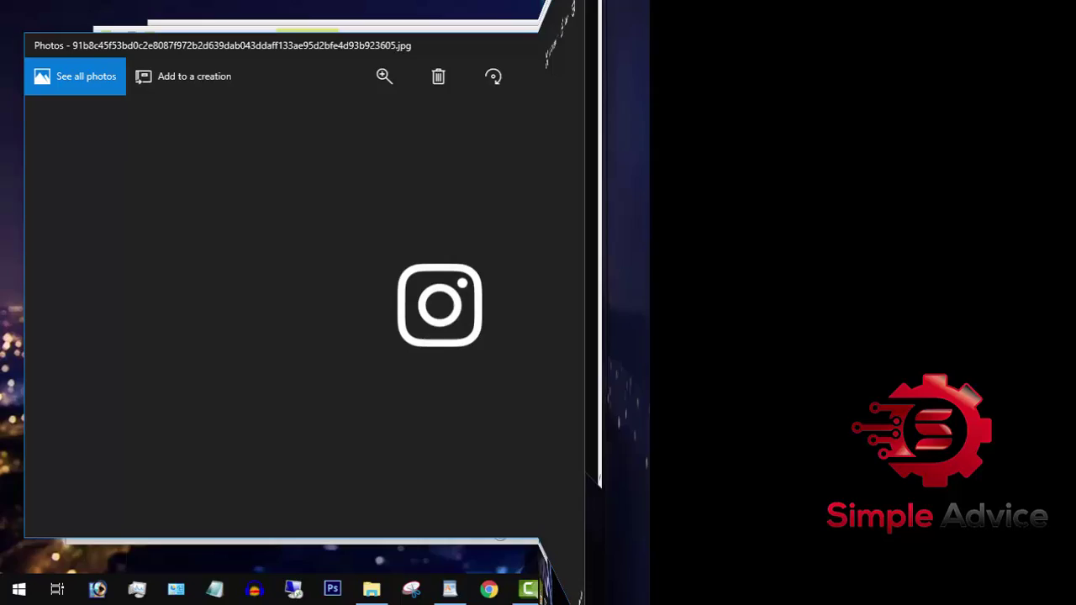